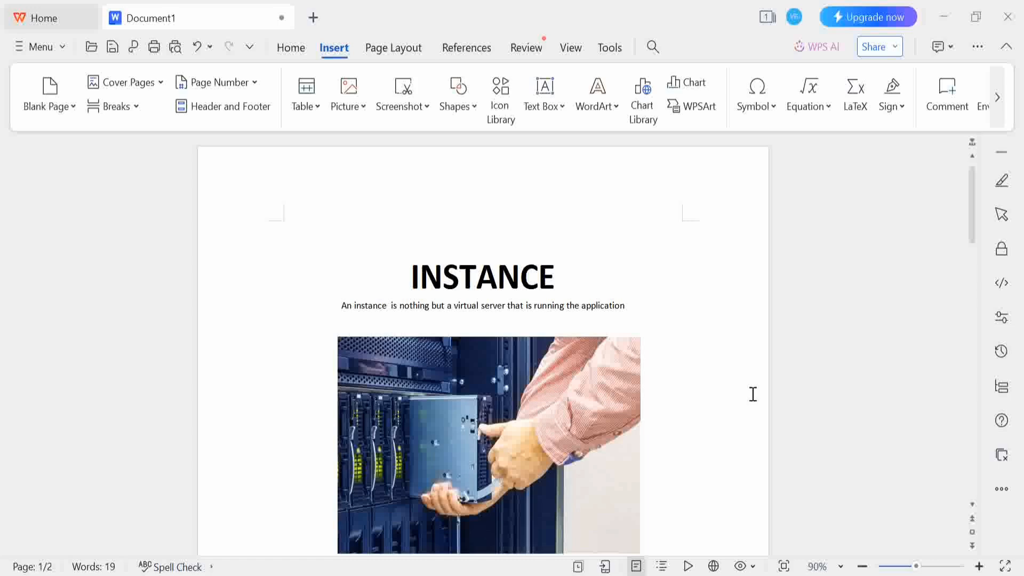
# - Scroll past the INSTANCE and Amazon EC2 headings to the page 2 list of EC2 uses
pyautogui.scroll(-5, 752, 394)
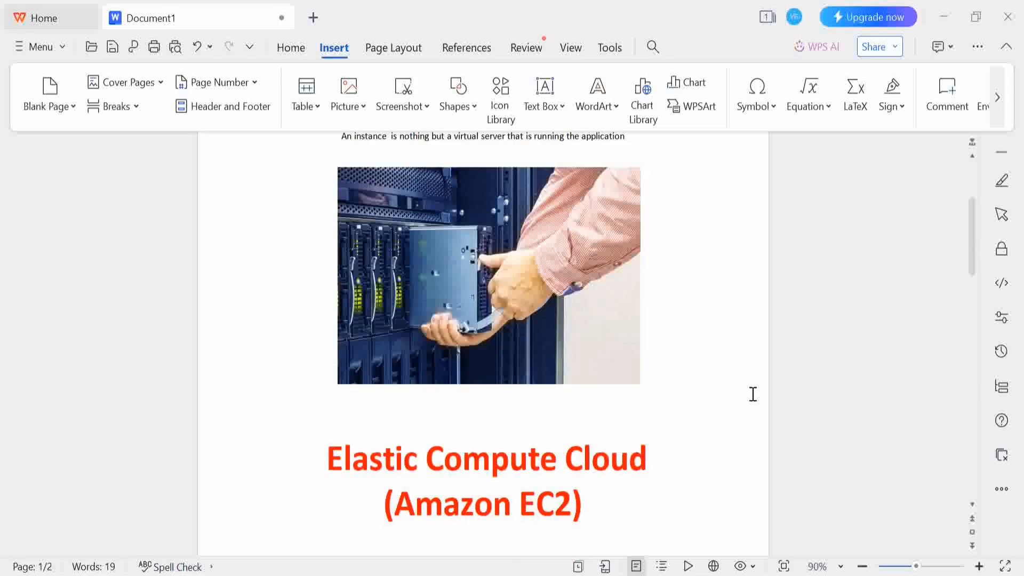
pyautogui.scroll(-5, 736, 403)
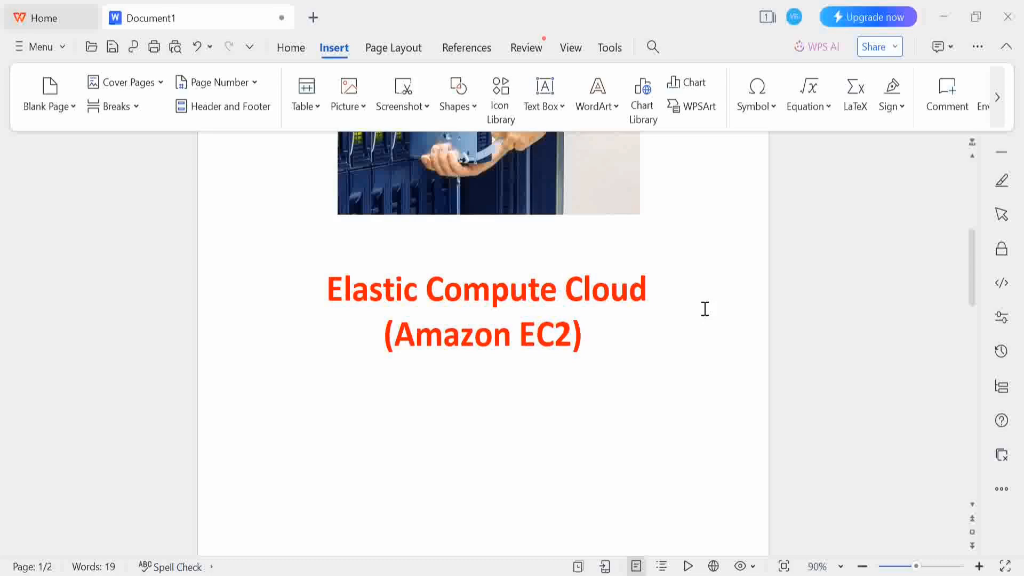
pyautogui.scroll(-10, 705, 308)
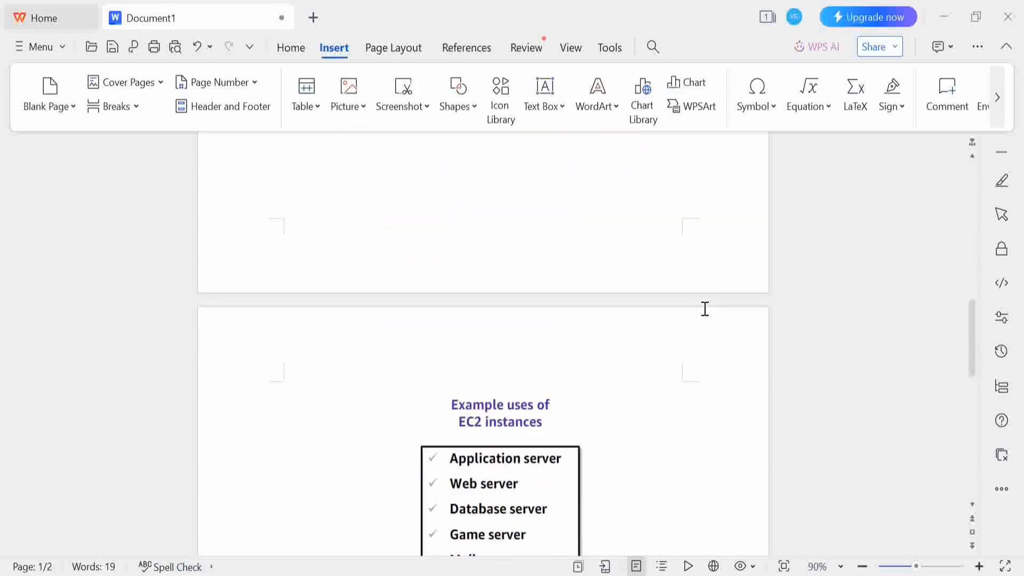
# - Scroll to the end of the EC2 uses list in the WPS Writer document
pyautogui.scroll(-5, 705, 309)
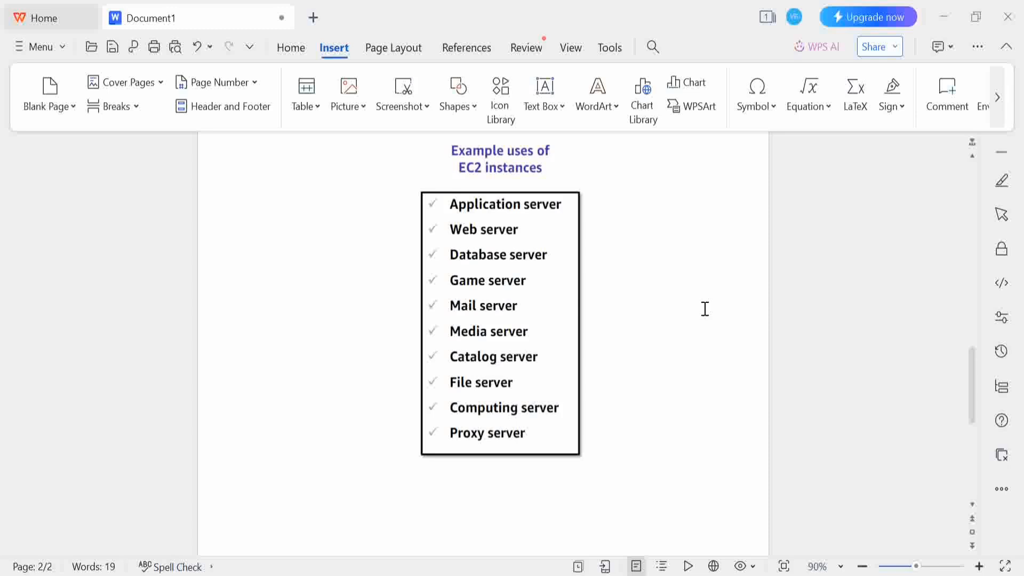
pyautogui.scroll(-1, 705, 309)
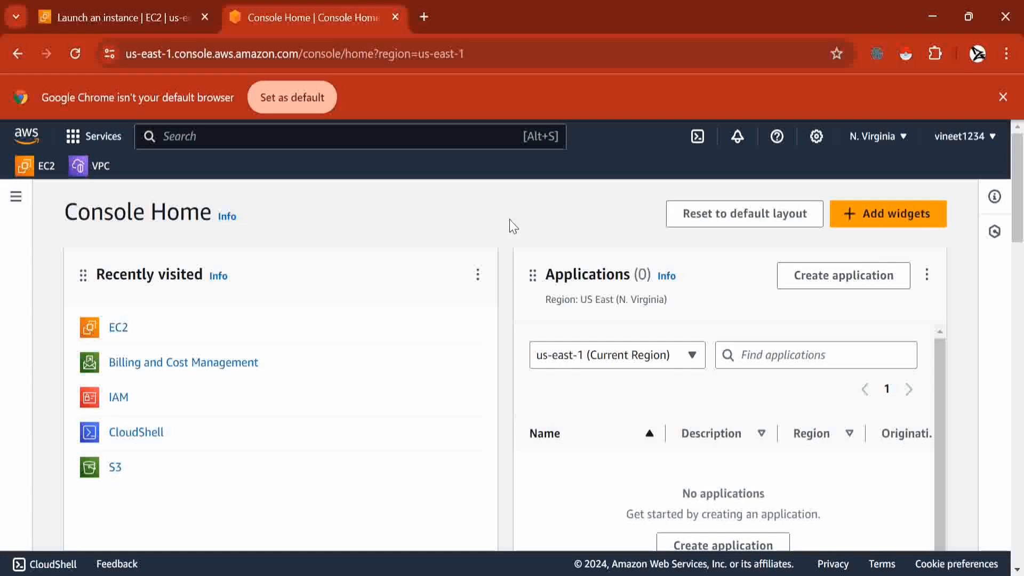
# - Search for EC2, go to its empty Instances list, and start Launch instances
pyautogui.click(297, 143)
pyautogui.write('E')
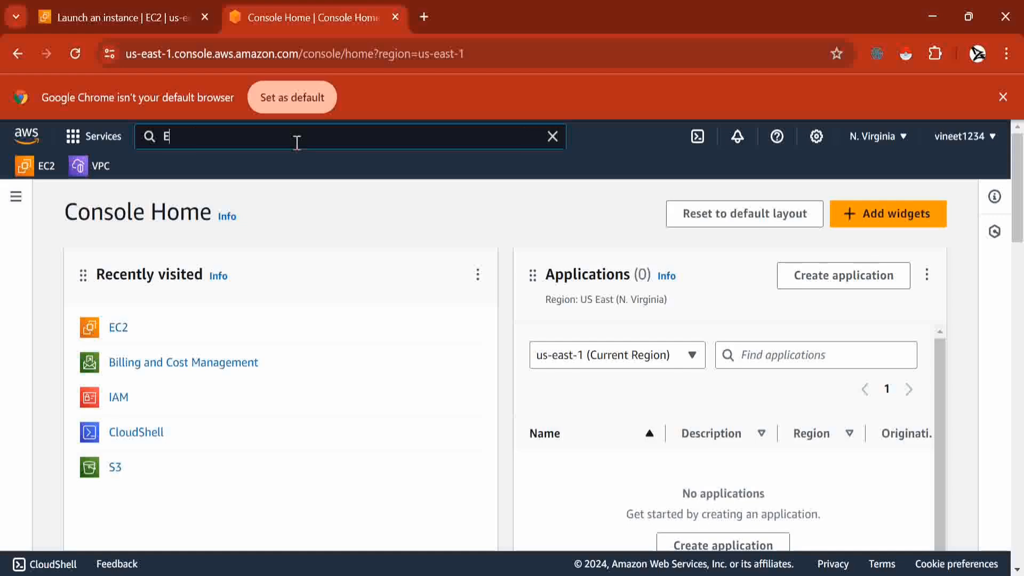
pyautogui.write('c2')
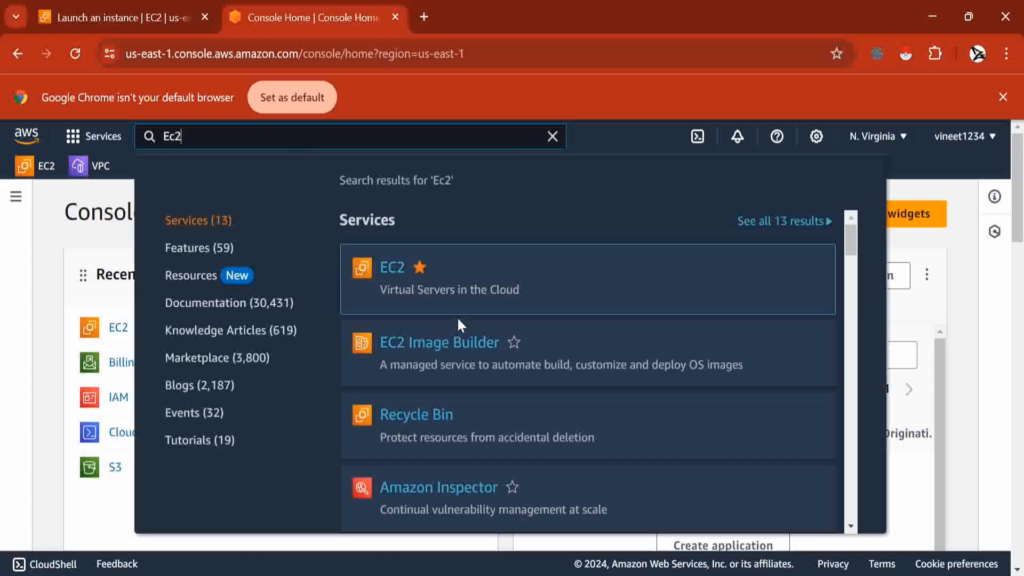
pyautogui.click(390, 269)
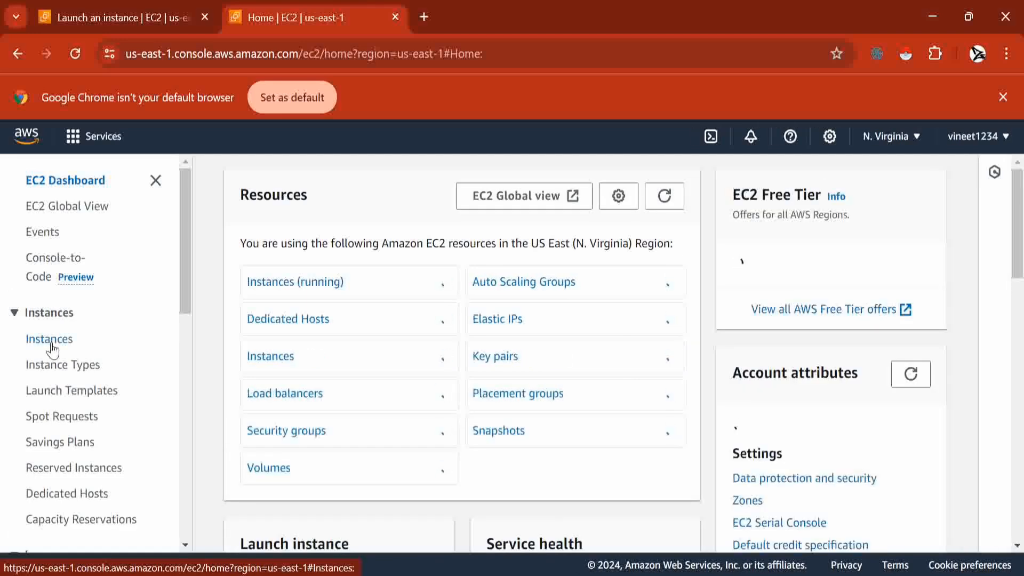
pyautogui.click(49, 339)
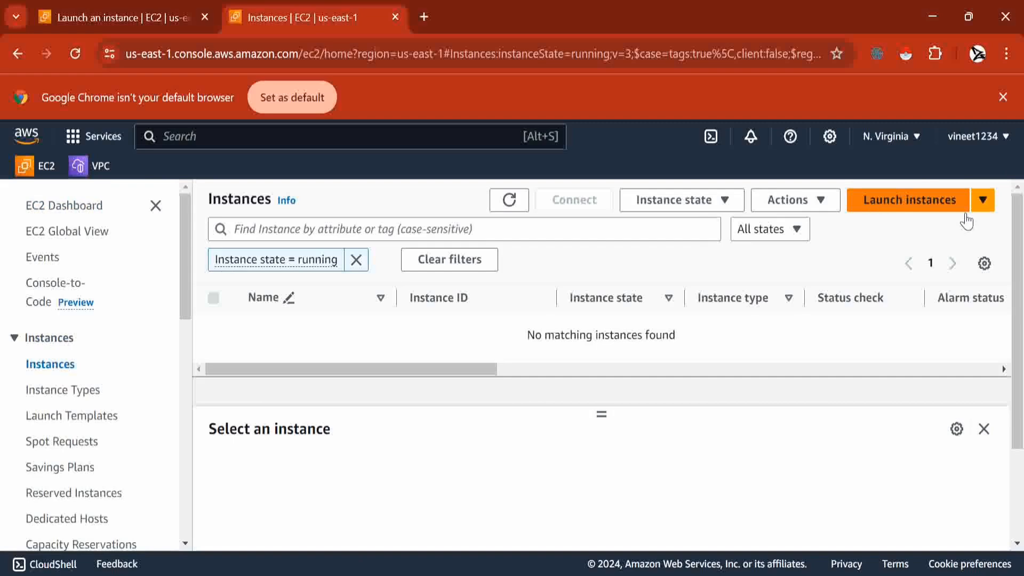
pyautogui.click(870, 212)
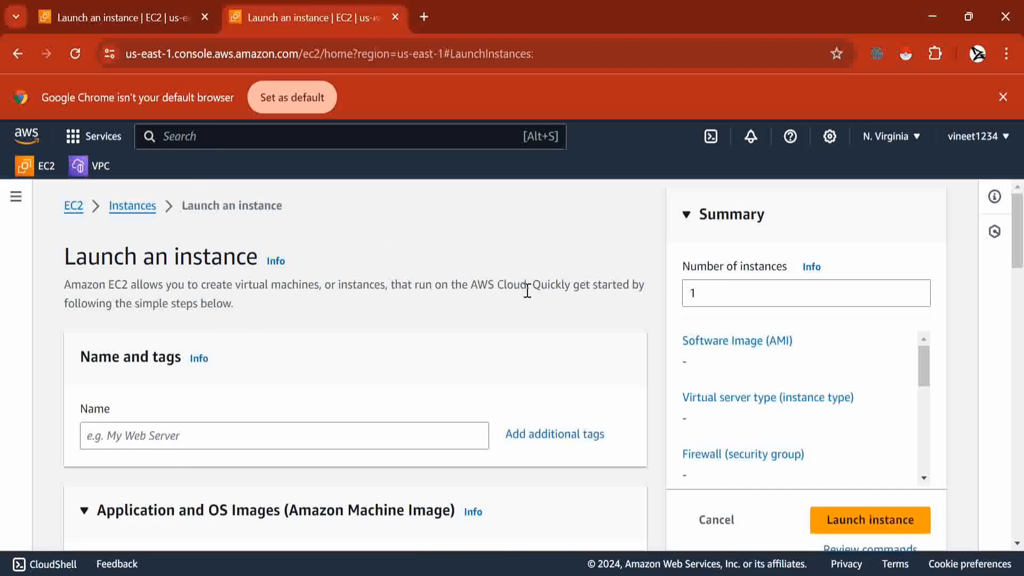
# - Enter 'firstinstance' as the name of the new instance
pyautogui.scroll(-1, 527, 290)
pyautogui.scroll(1, 526, 291)
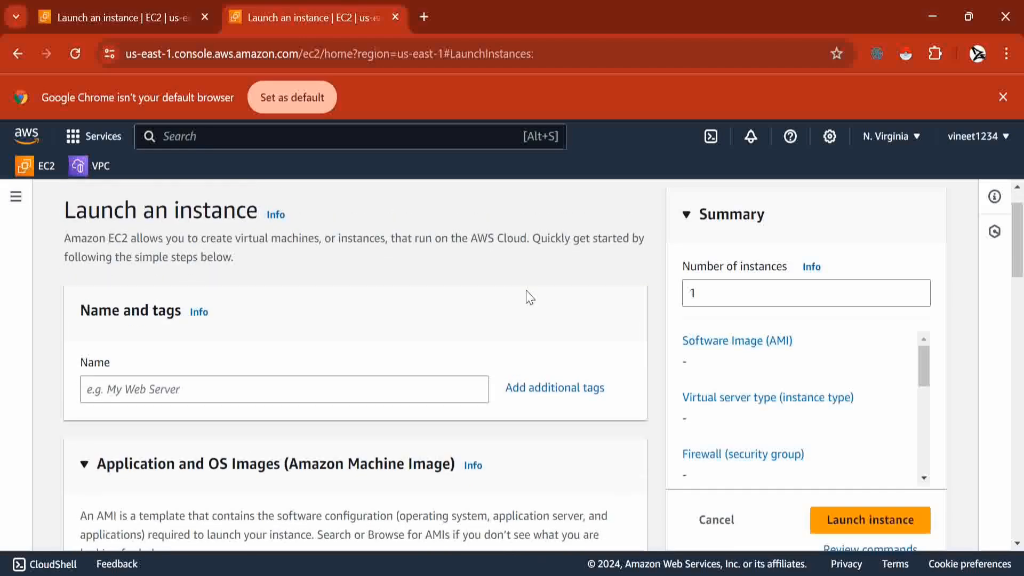
pyautogui.click(255, 393)
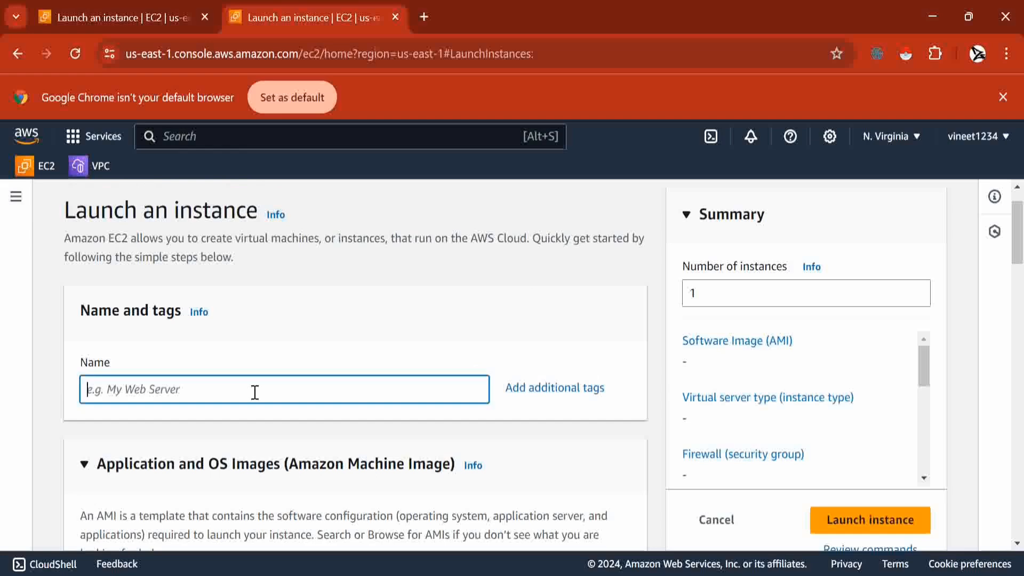
pyautogui.write('F')
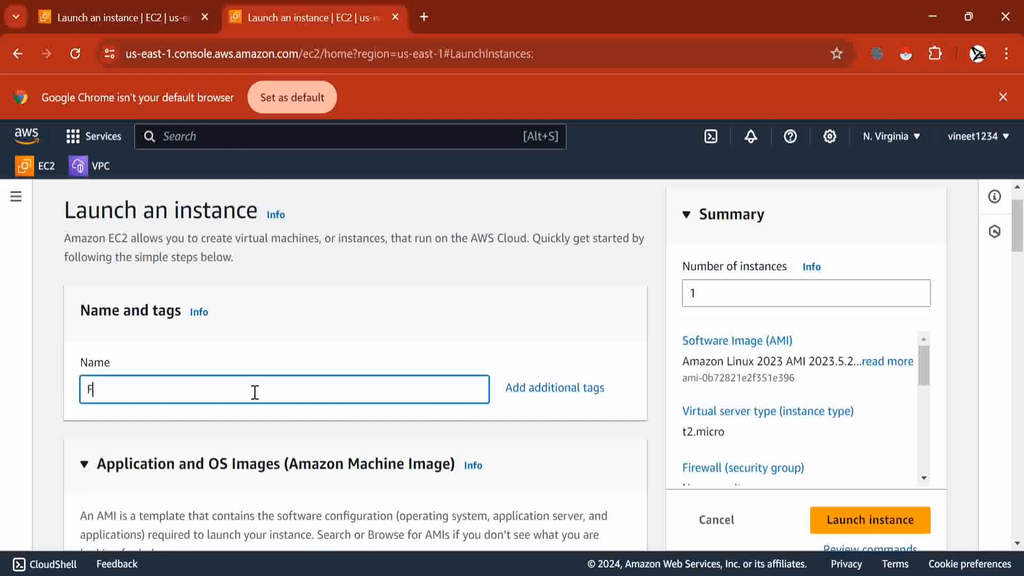
pyautogui.press('BackSpace')
pyautogui.write('firstinstance')
# - Confirm Amazon Linux 2023 AMI and t2.micro are selected, both free tier eligible
pyautogui.scroll(-4, 366, 386)
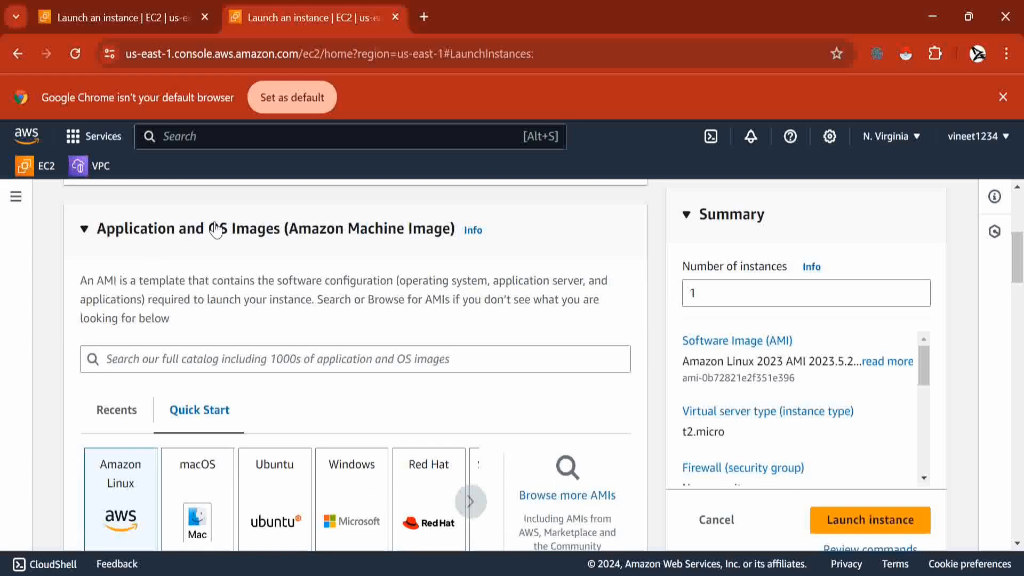
pyautogui.scroll(-2, 354, 274)
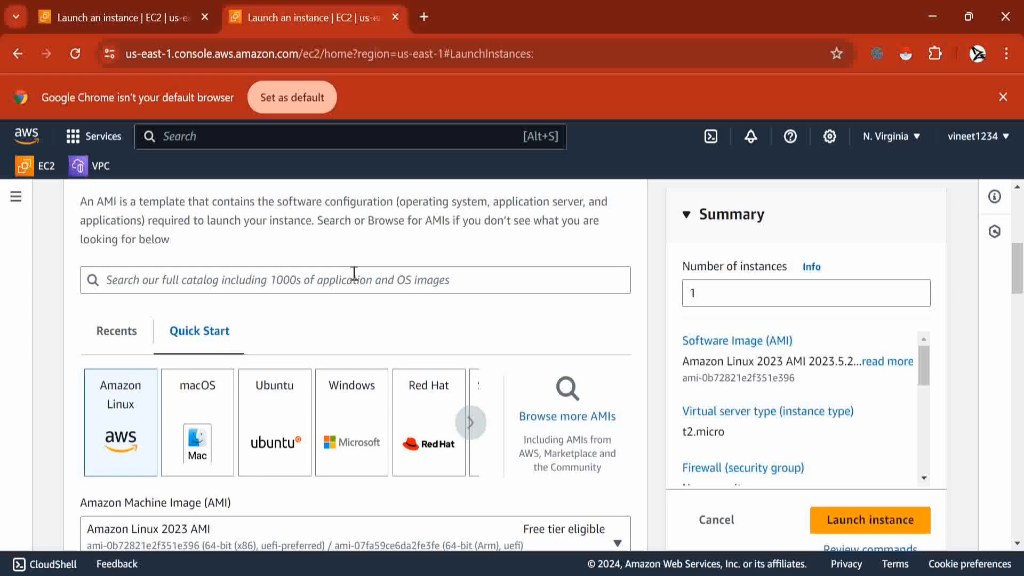
pyautogui.scroll(-1, 354, 273)
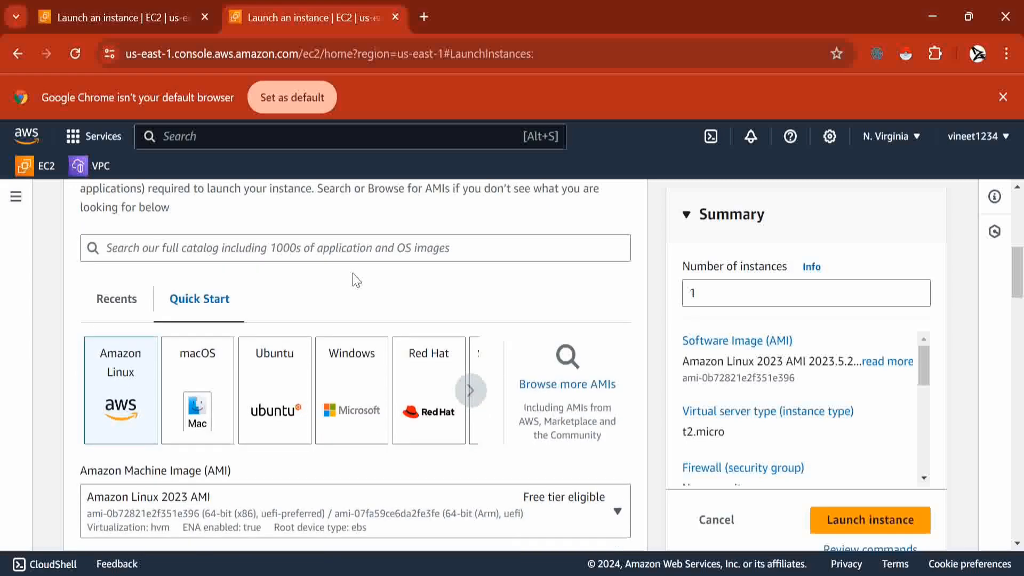
pyautogui.scroll(-1, 356, 280)
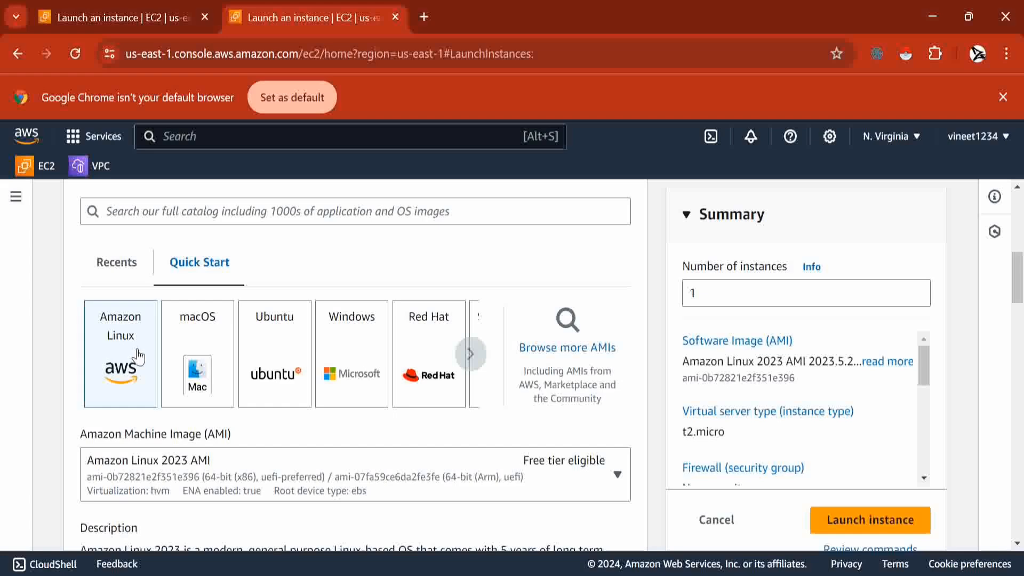
pyautogui.scroll(-2, 219, 306)
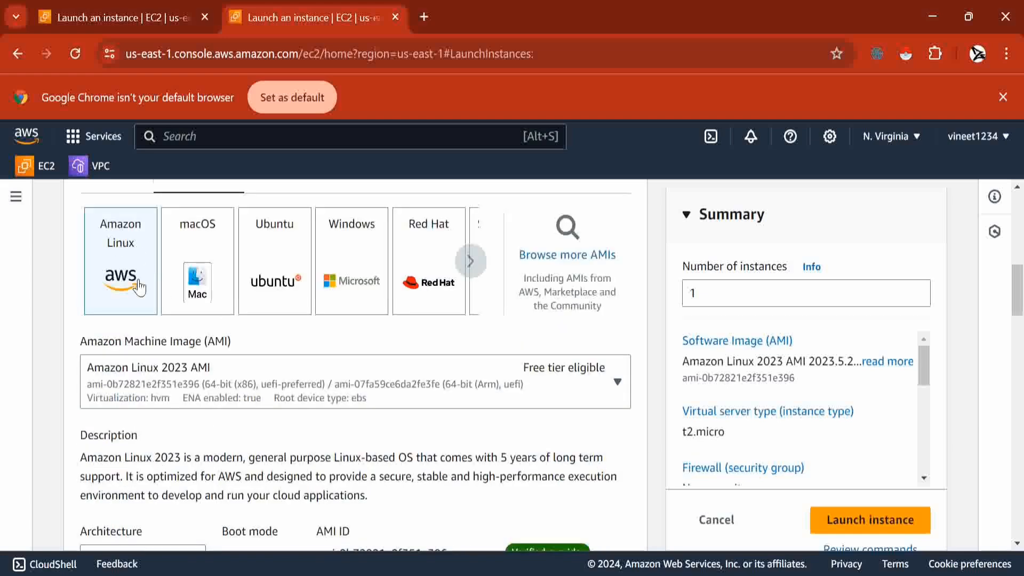
pyautogui.scroll(-8, 140, 286)
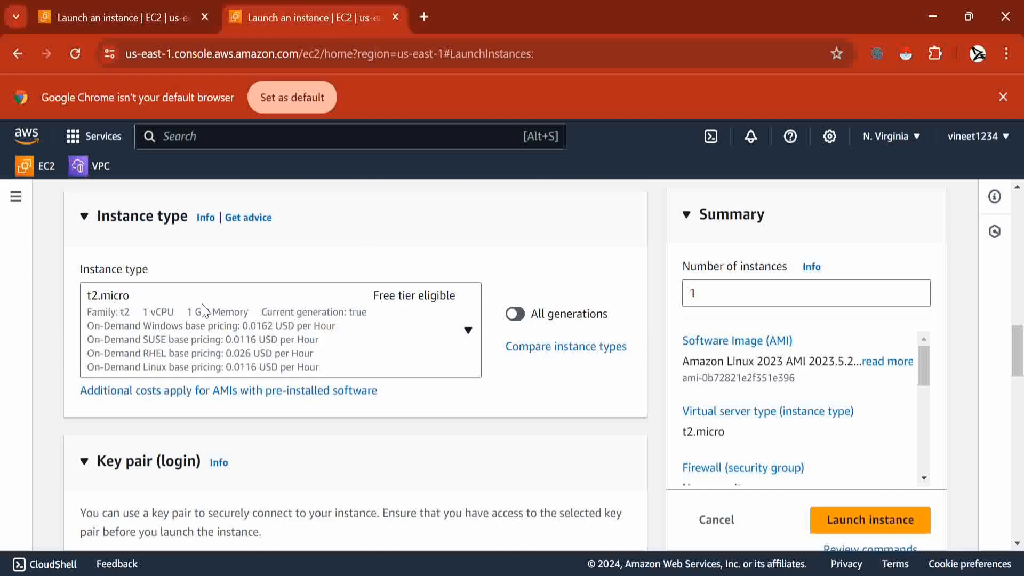
pyautogui.scroll(-1, 341, 273)
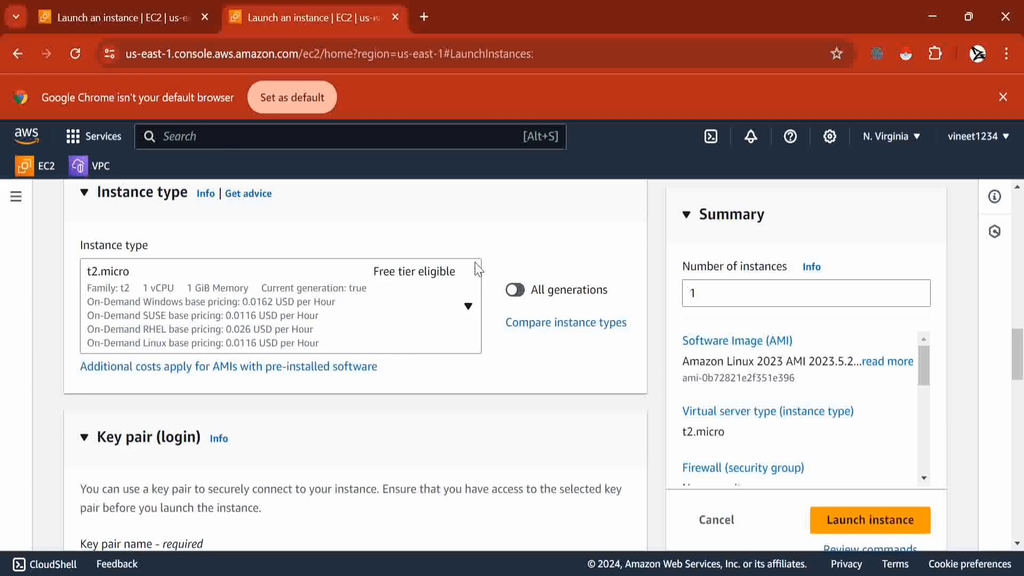
pyautogui.scroll(-1, 308, 237)
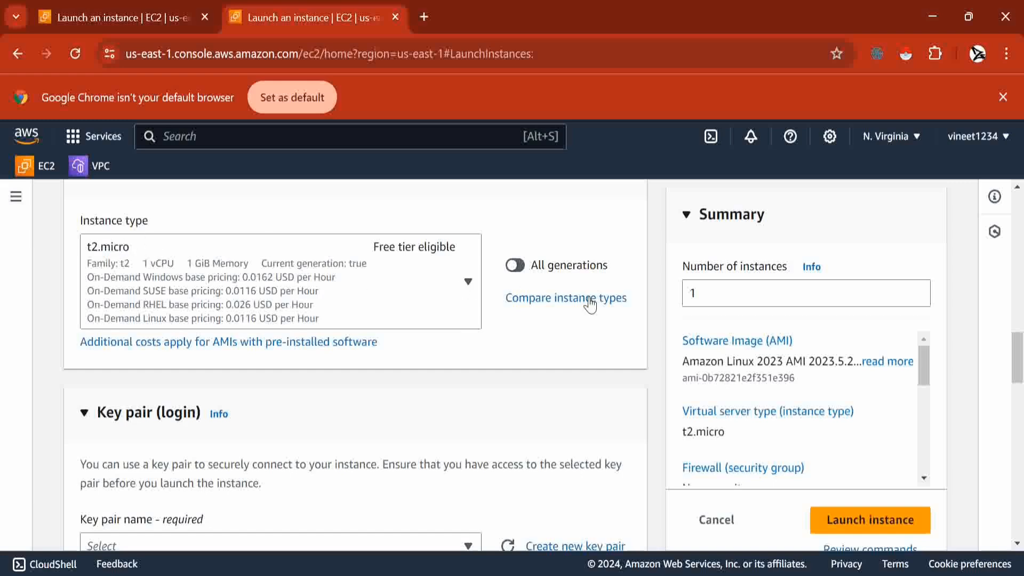
pyautogui.scroll(-1, 569, 346)
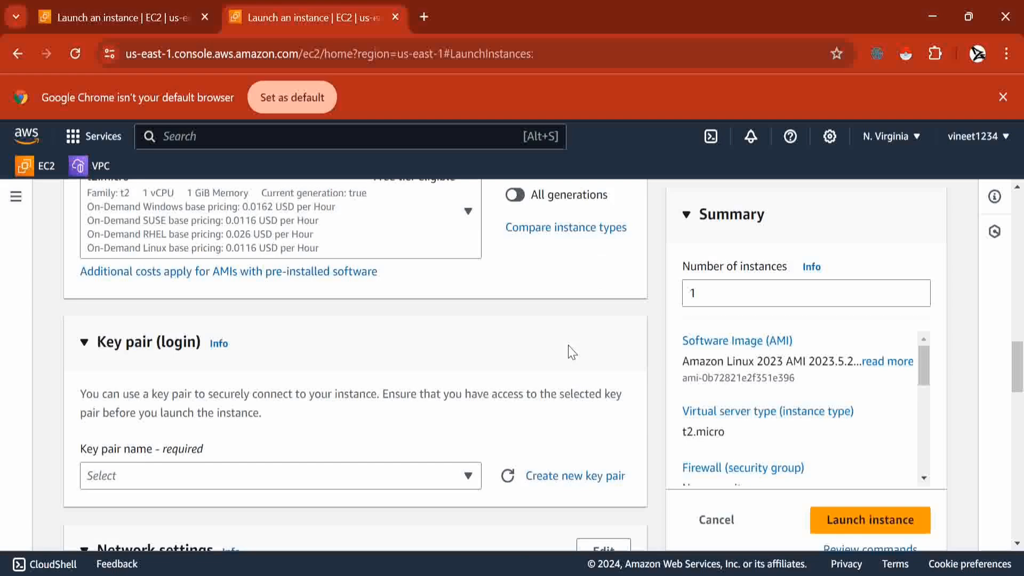
pyautogui.scroll(1, 572, 352)
# - Choose 'Proceed without a key pair (Not recommended)' in the Key pair name dropdown
pyautogui.scroll(-3, 572, 352)
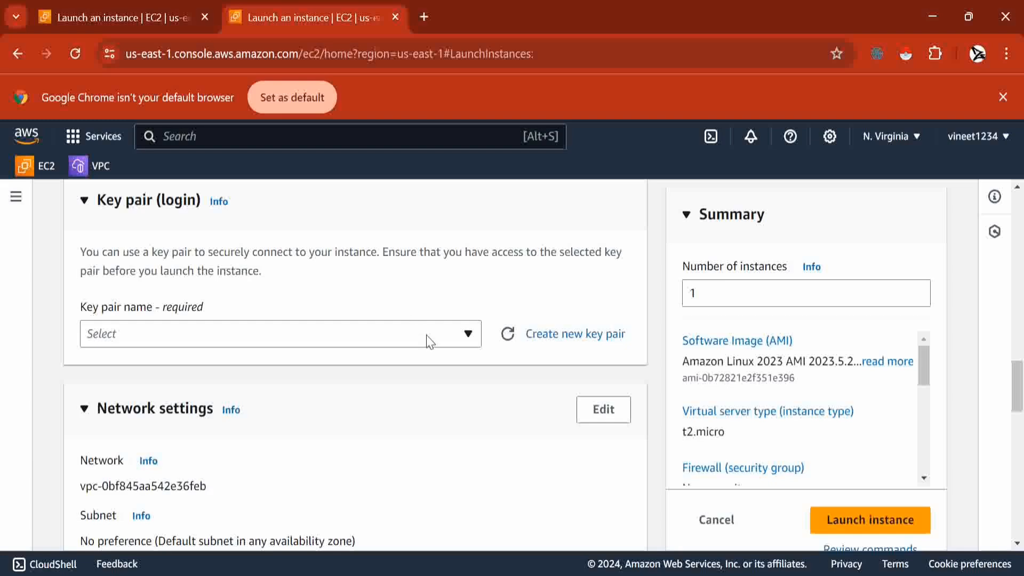
pyautogui.click(459, 341)
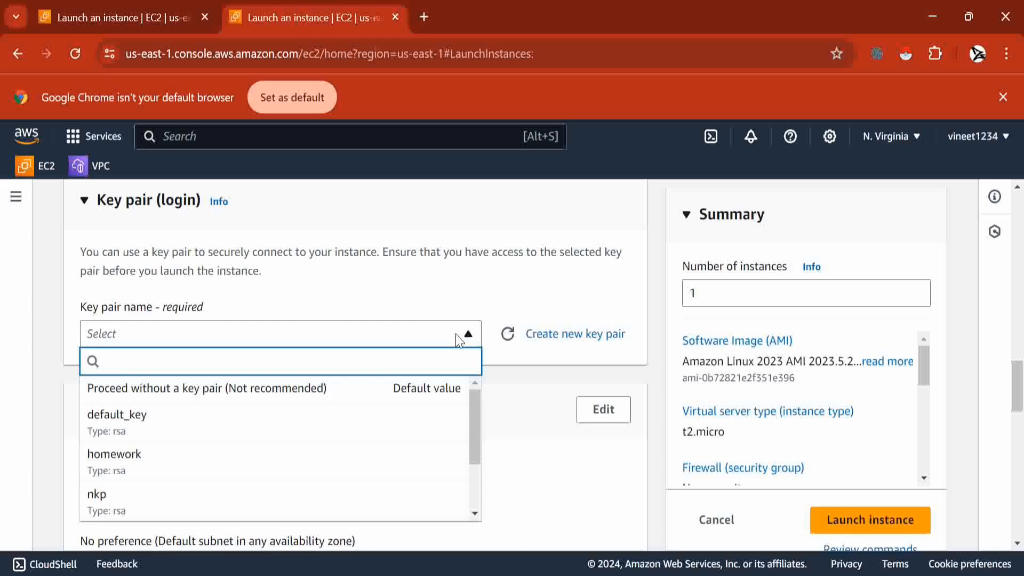
pyautogui.click(410, 388)
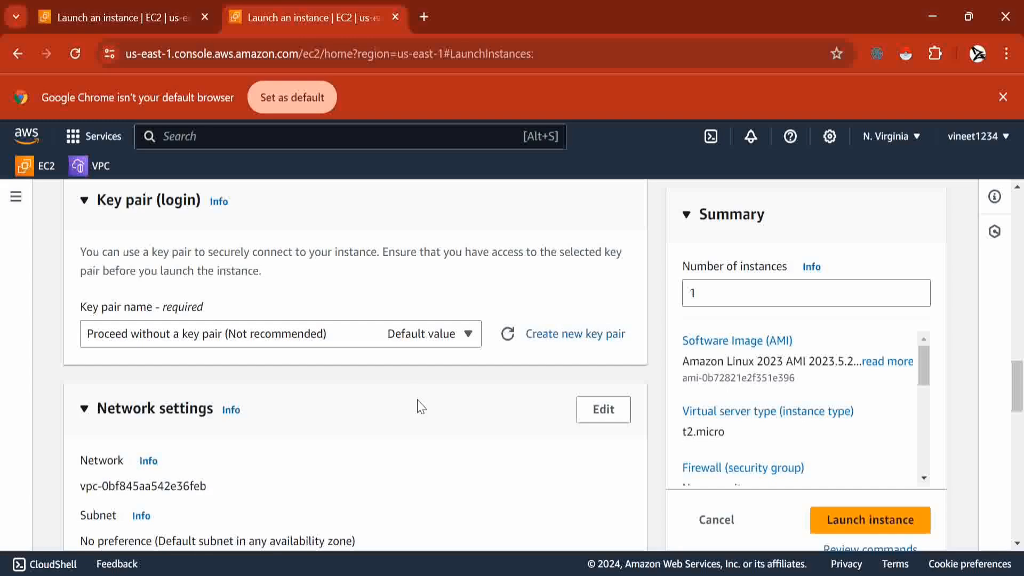
pyautogui.scroll(-3, 462, 403)
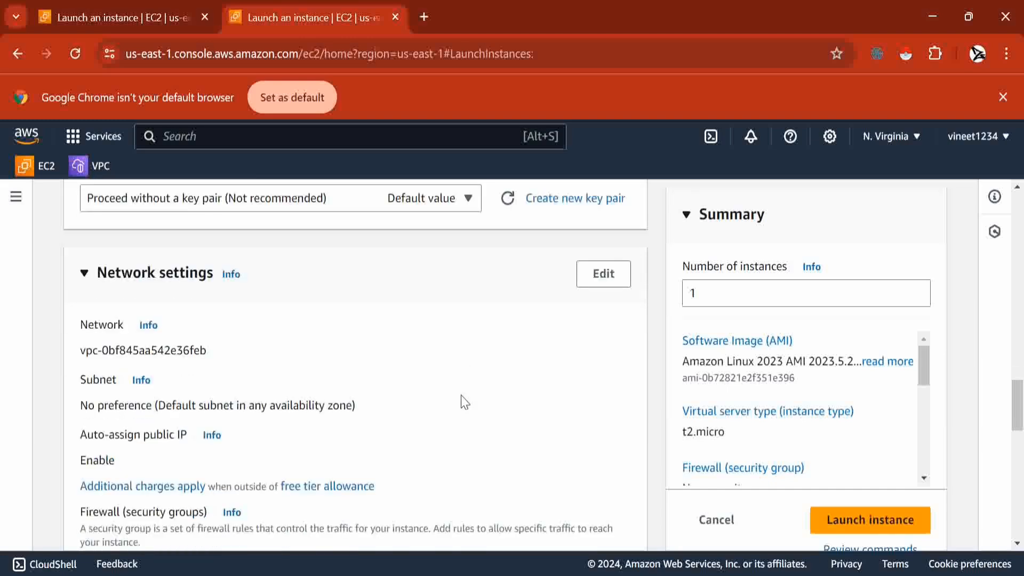
pyautogui.scroll(-1, 465, 403)
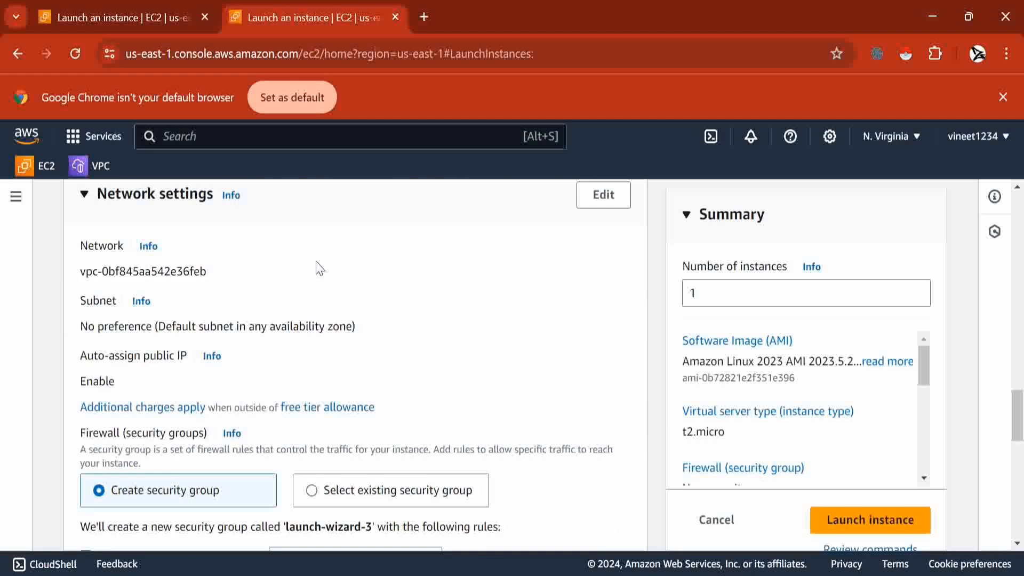
pyautogui.scroll(-1, 317, 268)
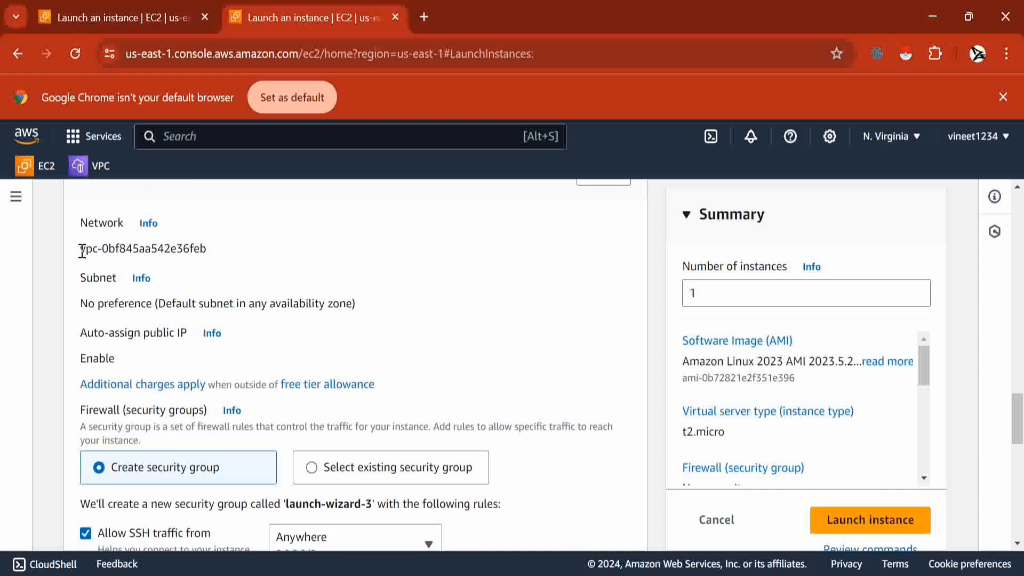
pyautogui.moveTo(81, 249); pyautogui.dragTo(187, 248)
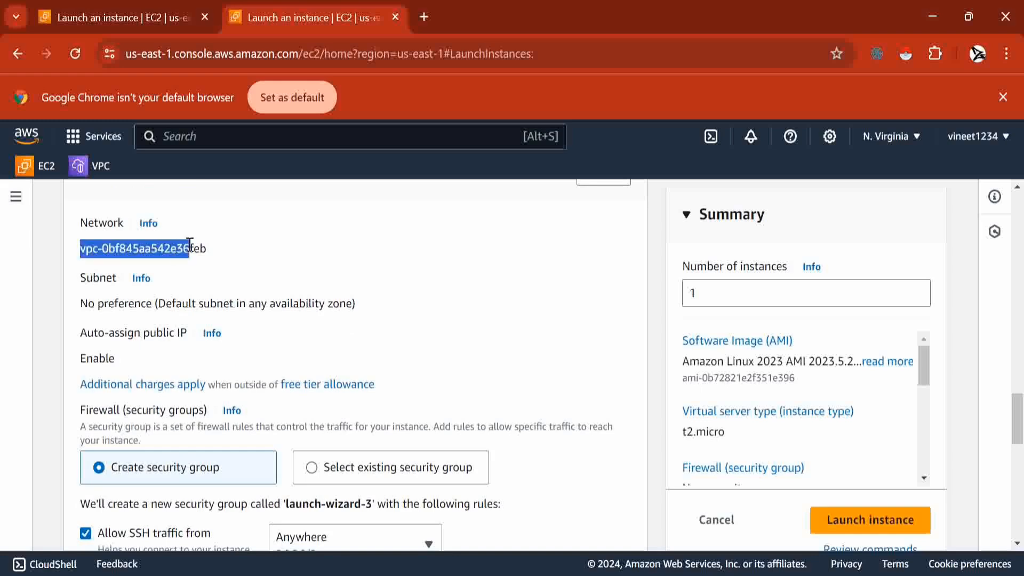
pyautogui.click(267, 251)
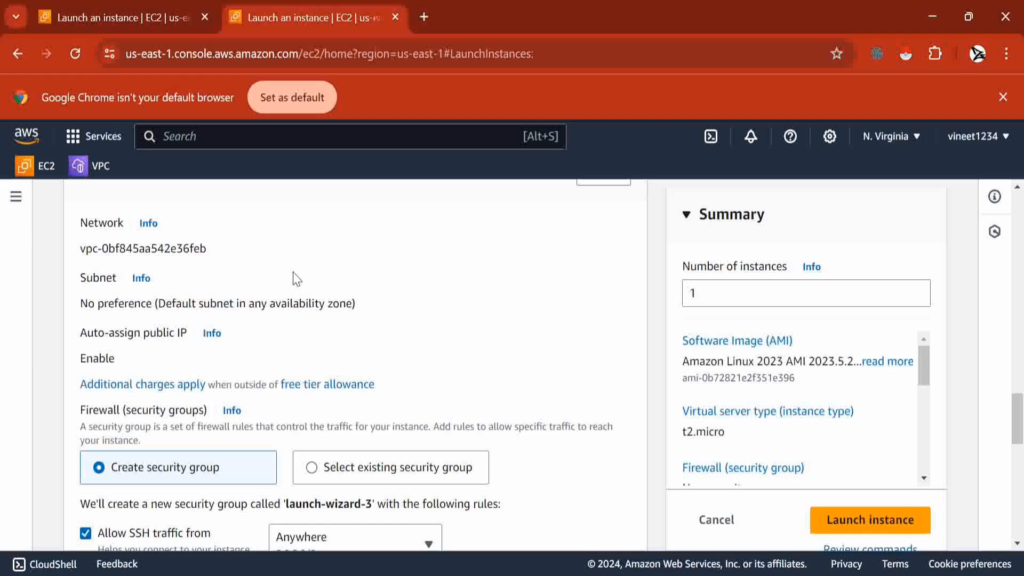
pyautogui.scroll(-4, 297, 278)
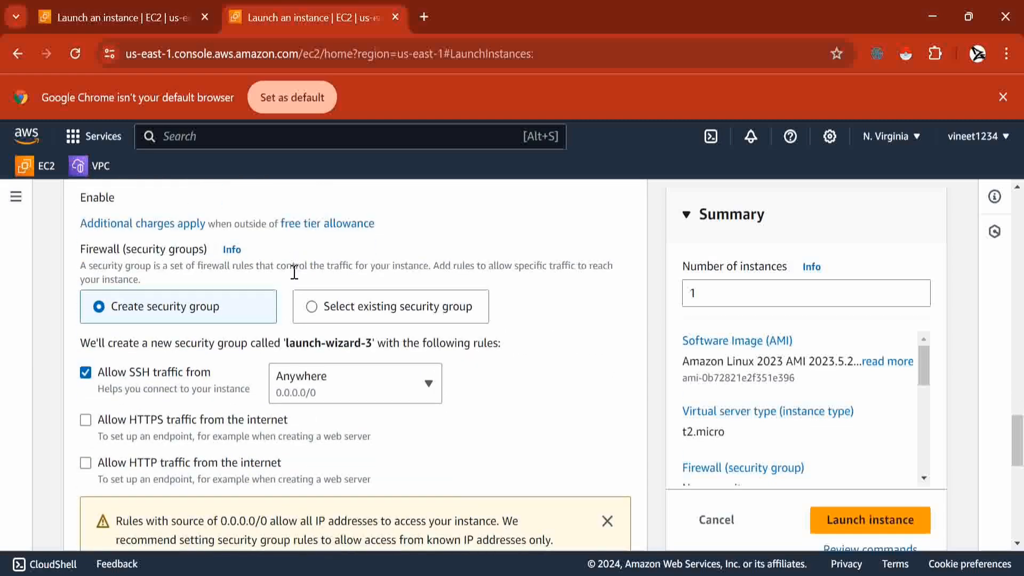
pyautogui.scroll(-1, 294, 272)
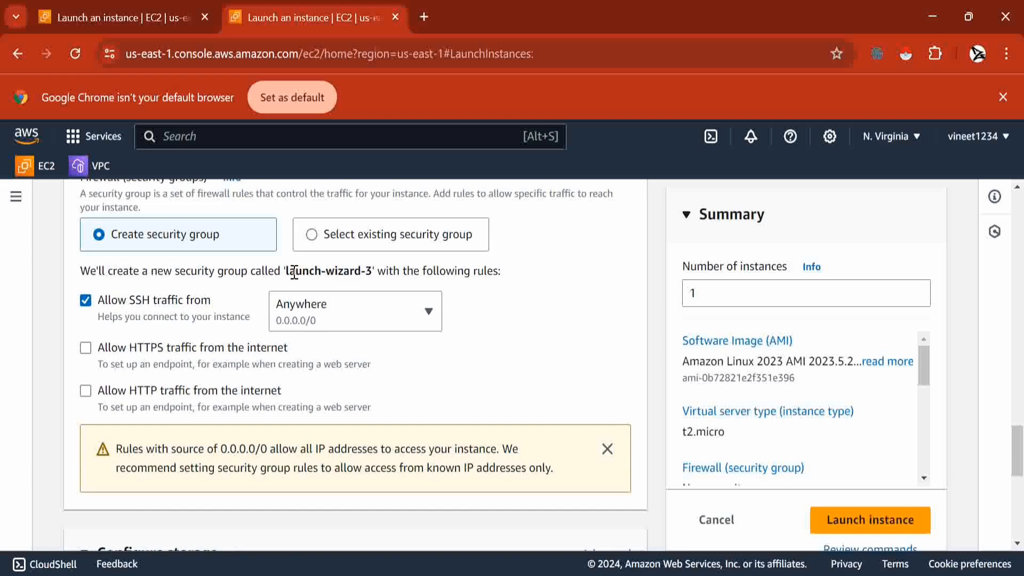
pyautogui.scroll(2, 294, 272)
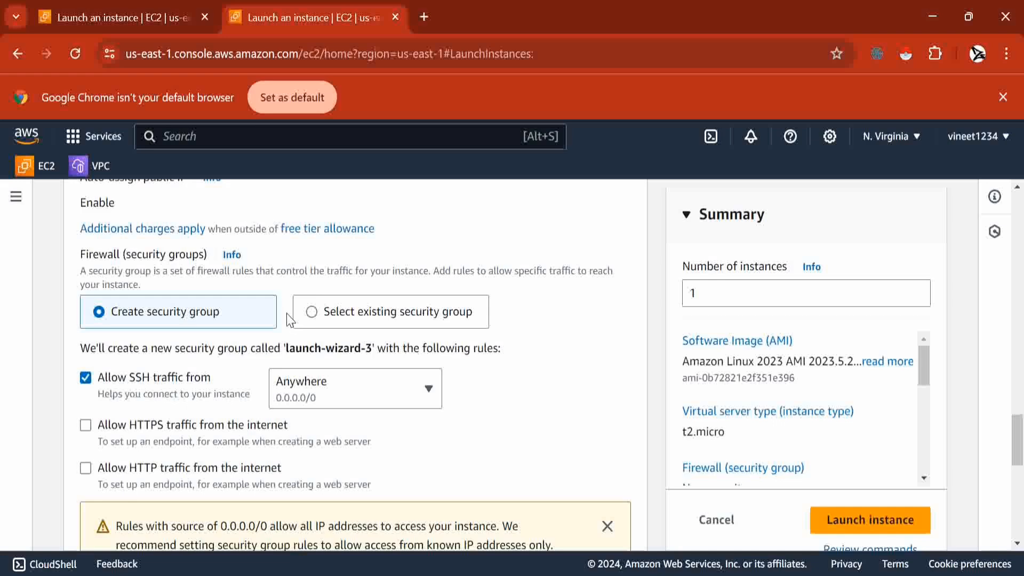
pyautogui.scroll(-1, 288, 320)
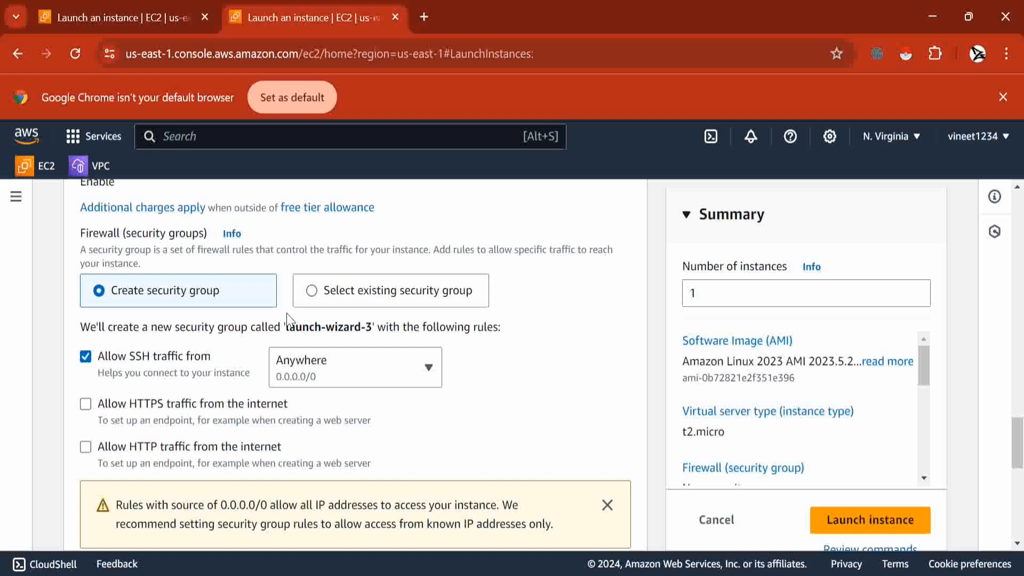
pyautogui.scroll(-1, 287, 320)
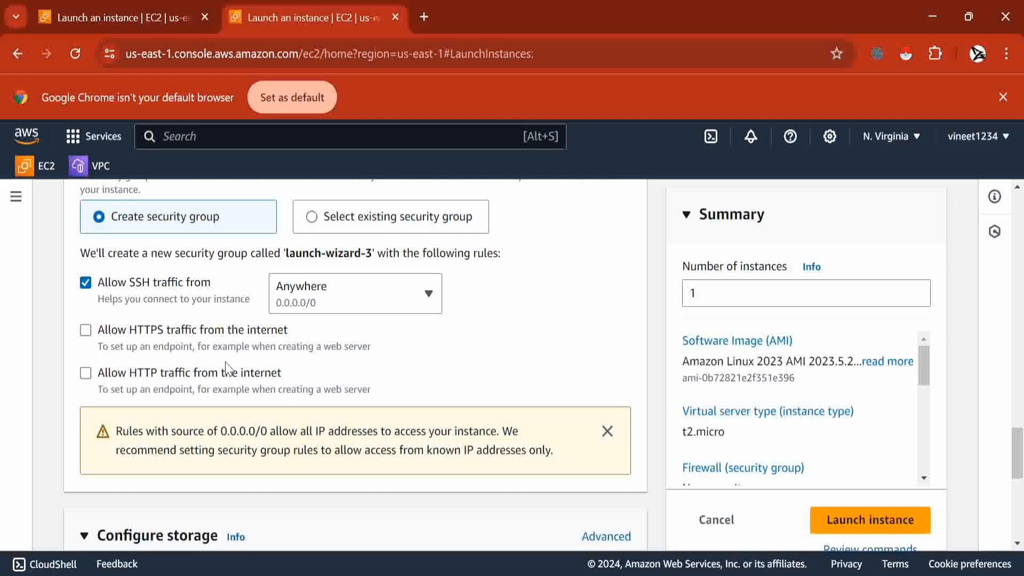
pyautogui.scroll(-3, 227, 368)
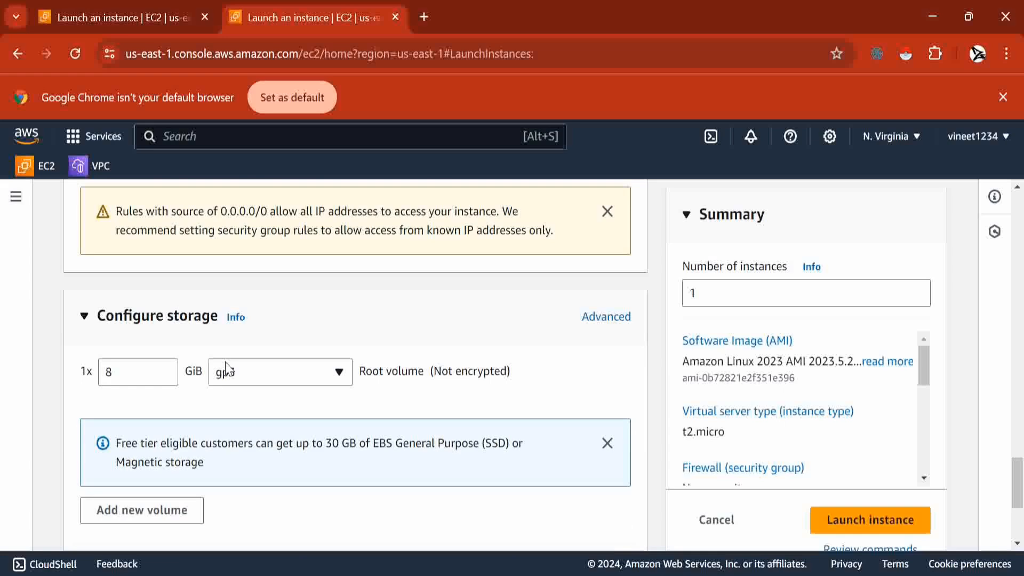
pyautogui.scroll(1, 226, 367)
pyautogui.scroll(-3, 228, 368)
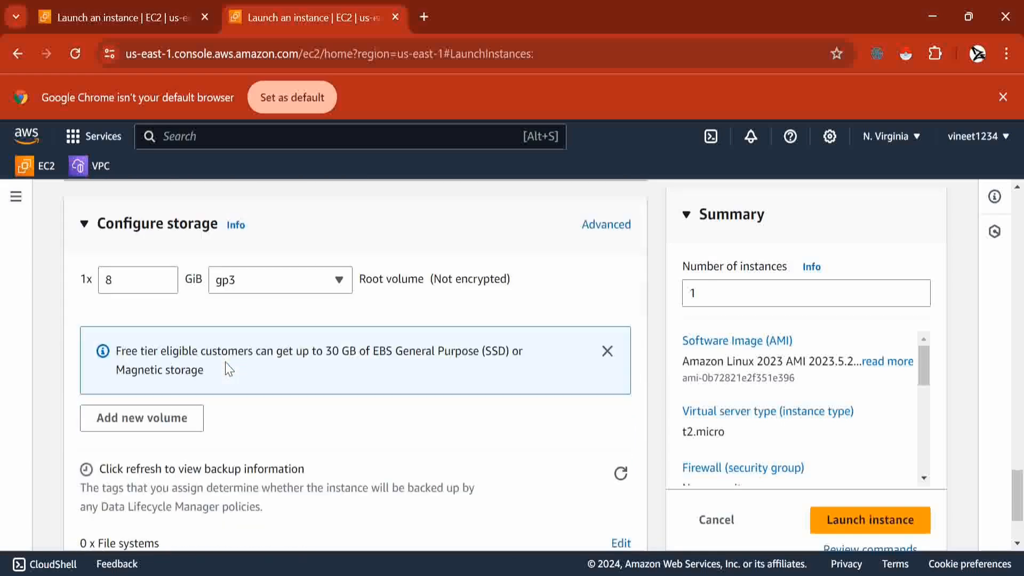
pyautogui.scroll(-2, 228, 368)
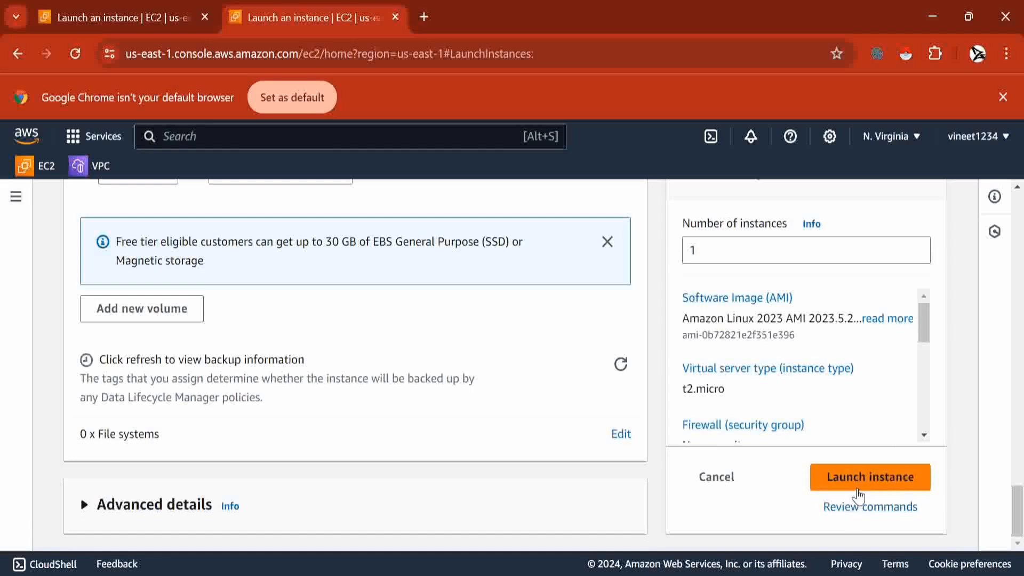
# - Launch the configured firstinstance from the Summary panel's Launch instance button
pyautogui.click(830, 484)
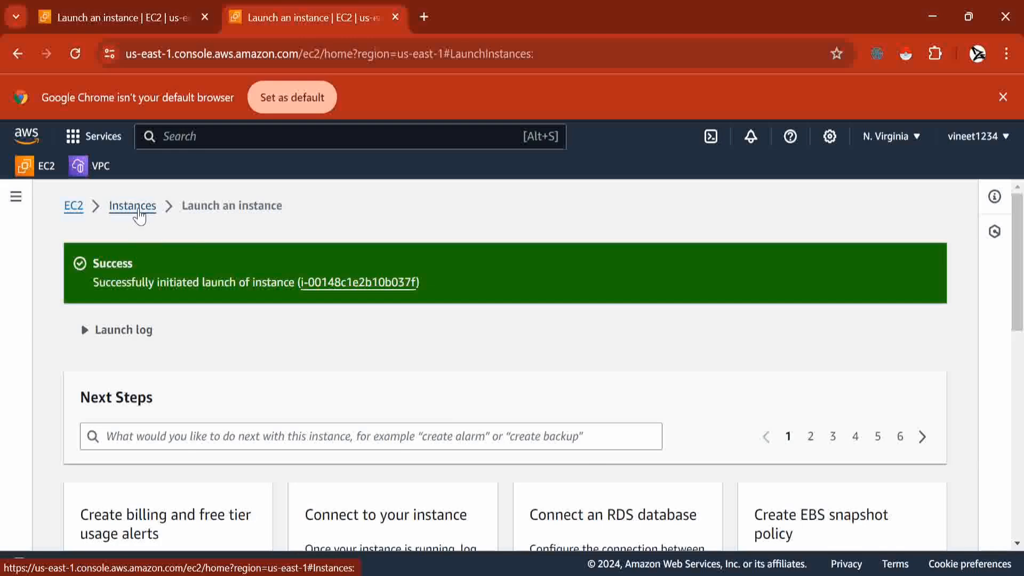
# - Return to the Instances list, refresh it, and select the Running firstinstance row
pyautogui.click(137, 209)
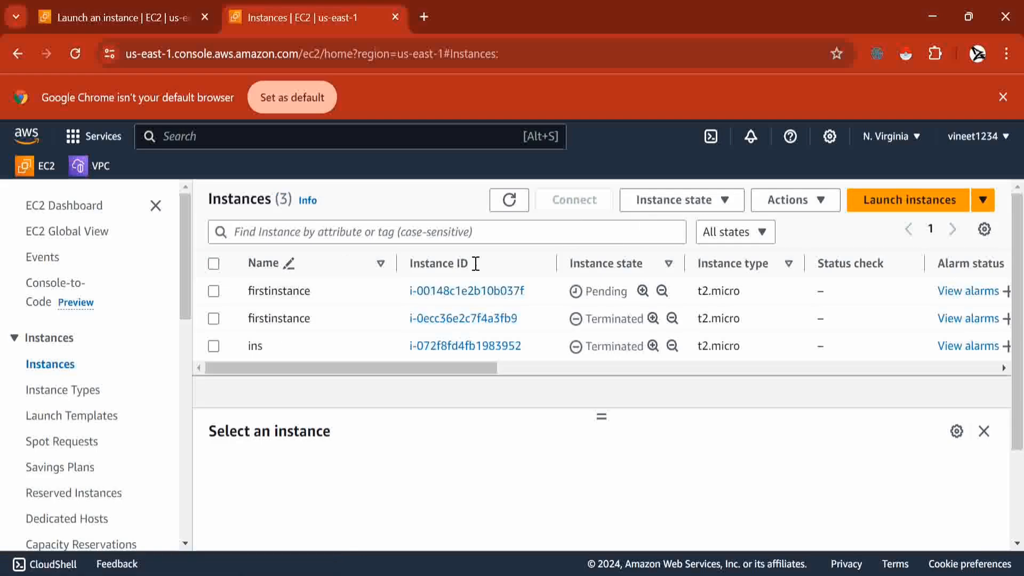
pyautogui.click(518, 206)
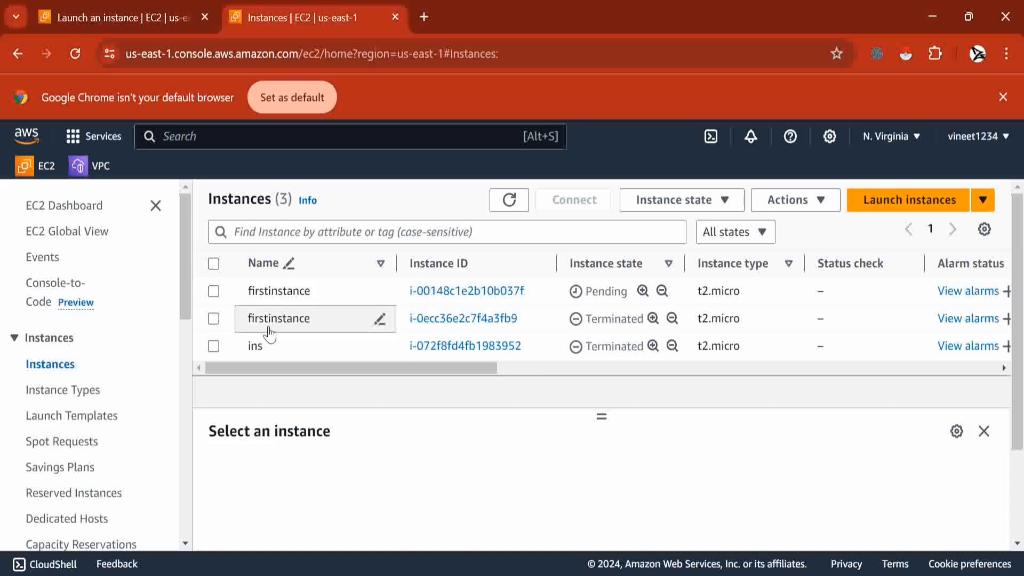
pyautogui.click(214, 293)
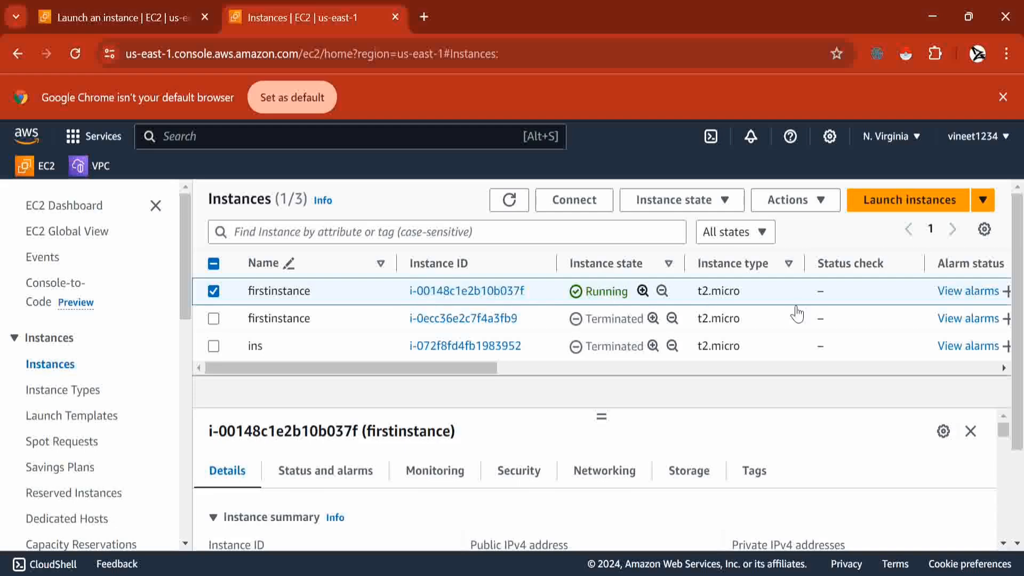
pyautogui.hscroll(5, 810, 289)
pyautogui.hscroll(-5, 810, 291)
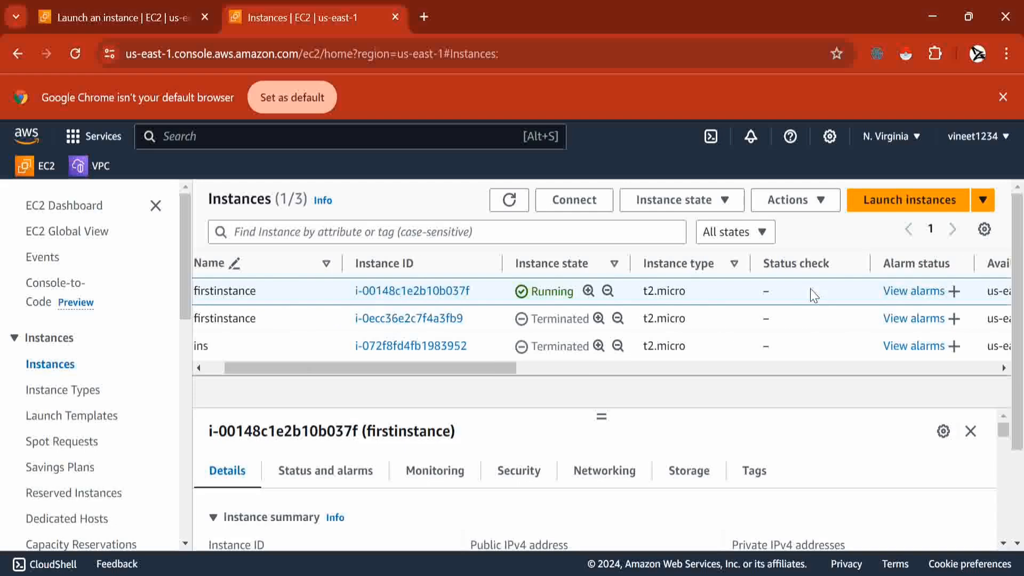
# - Connect to firstinstance through EC2 Instance Connect with username ec2-user
pyautogui.click(579, 201)
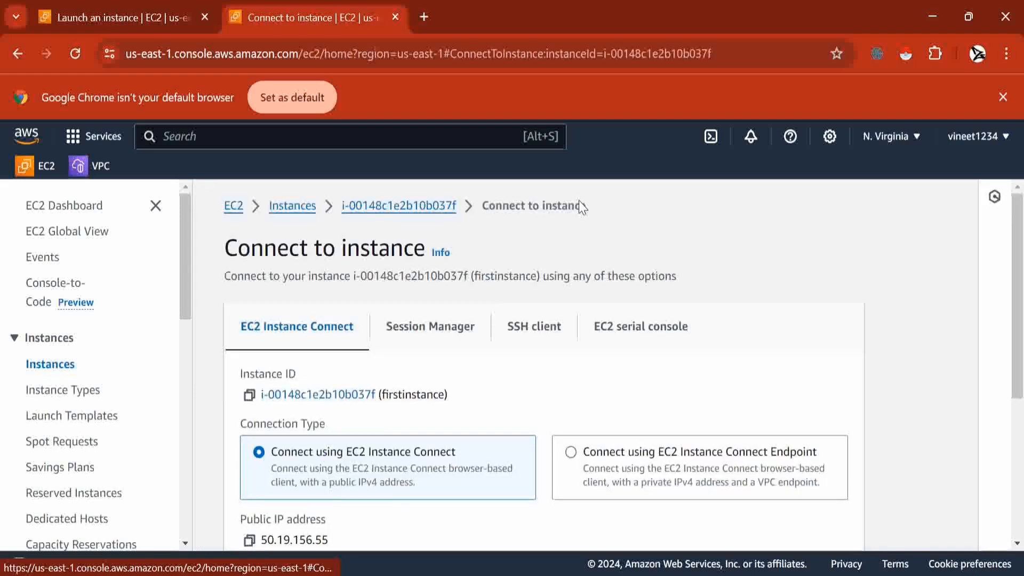
pyautogui.scroll(-5, 608, 327)
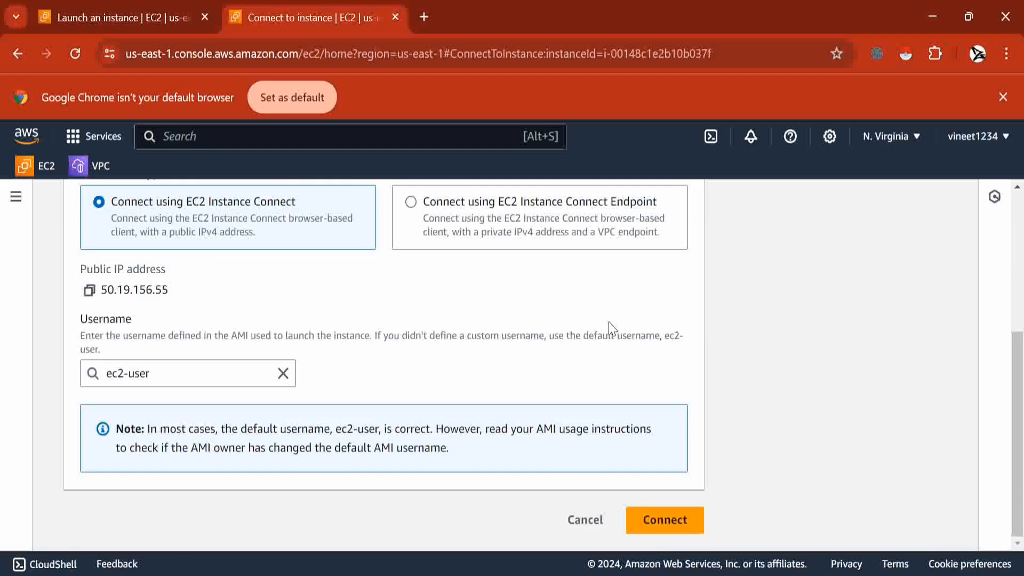
pyautogui.scroll(5, 715, 421)
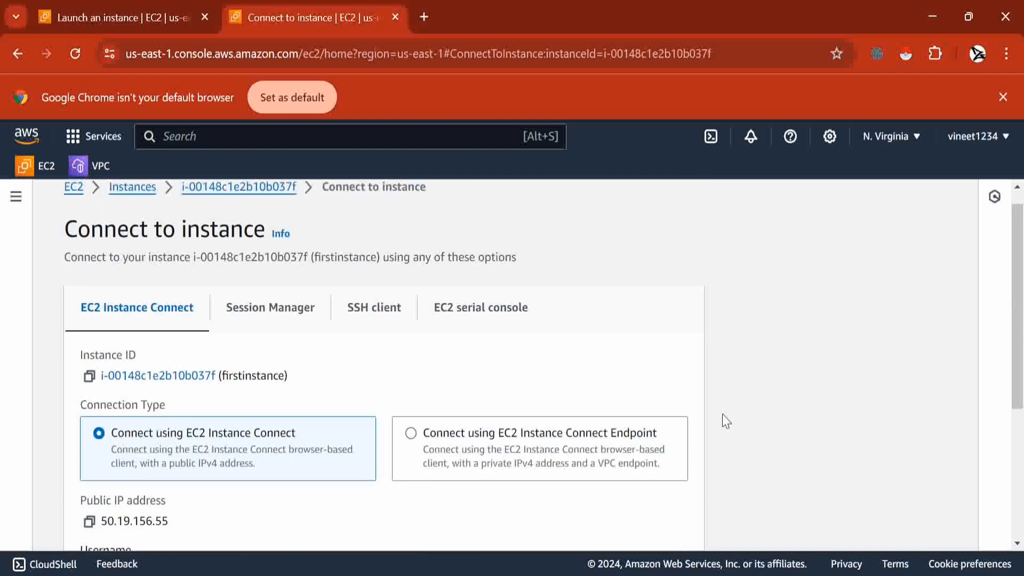
pyautogui.scroll(-4, 722, 414)
pyautogui.scroll(-1, 722, 413)
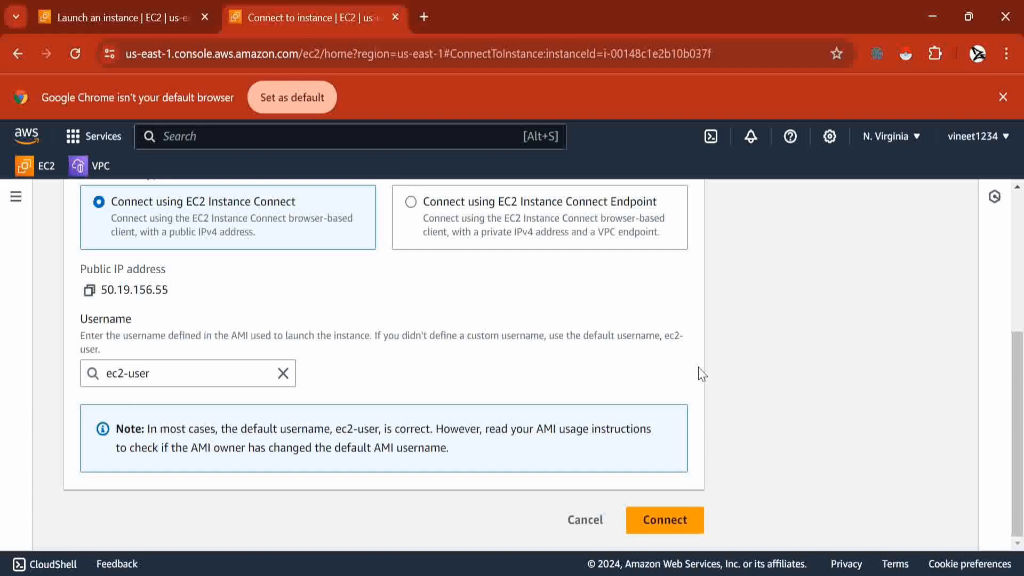
pyautogui.scroll(5, 702, 374)
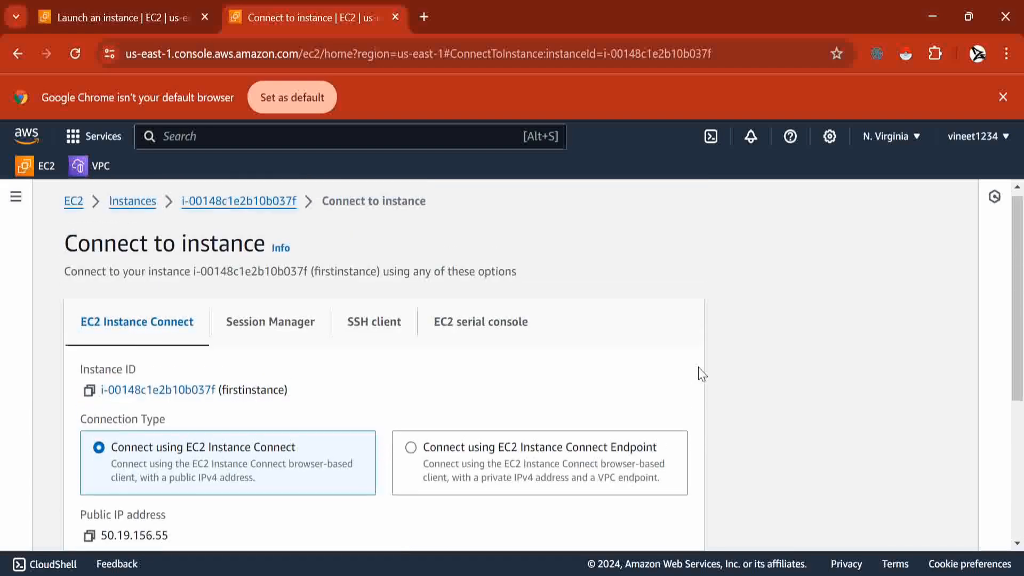
pyautogui.scroll(-5, 701, 374)
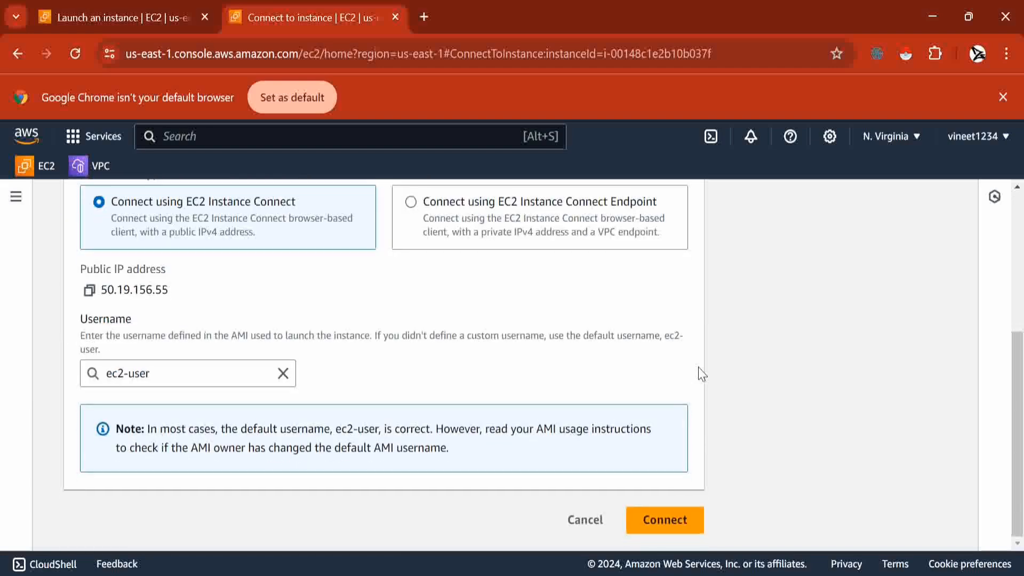
pyautogui.click(653, 520)
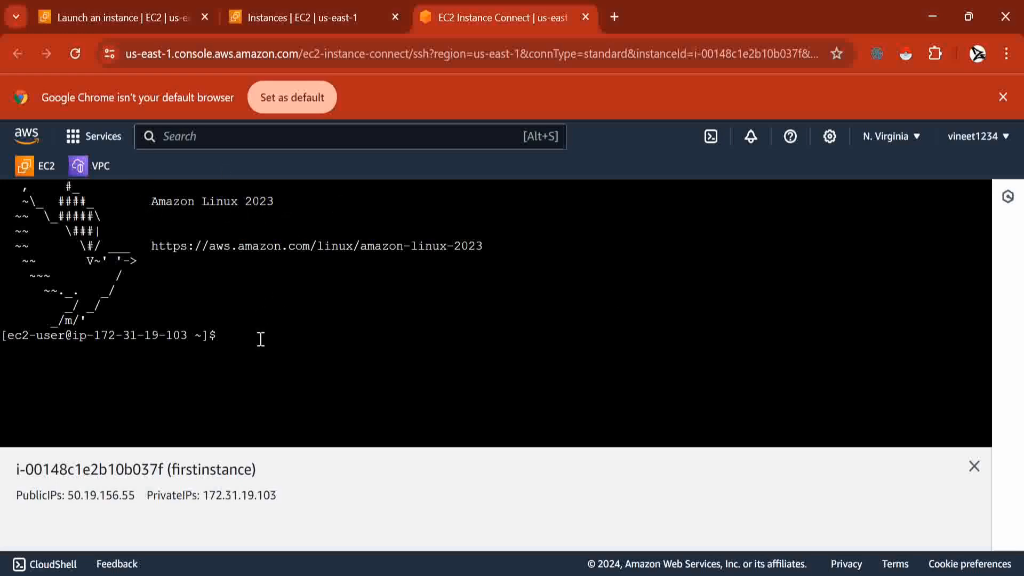
# - Focus the EC2 Instance Connect terminal at the Amazon Linux 2023 ec2-user prompt
pyautogui.click(326, 336)
pyautogui.click(614, 574)
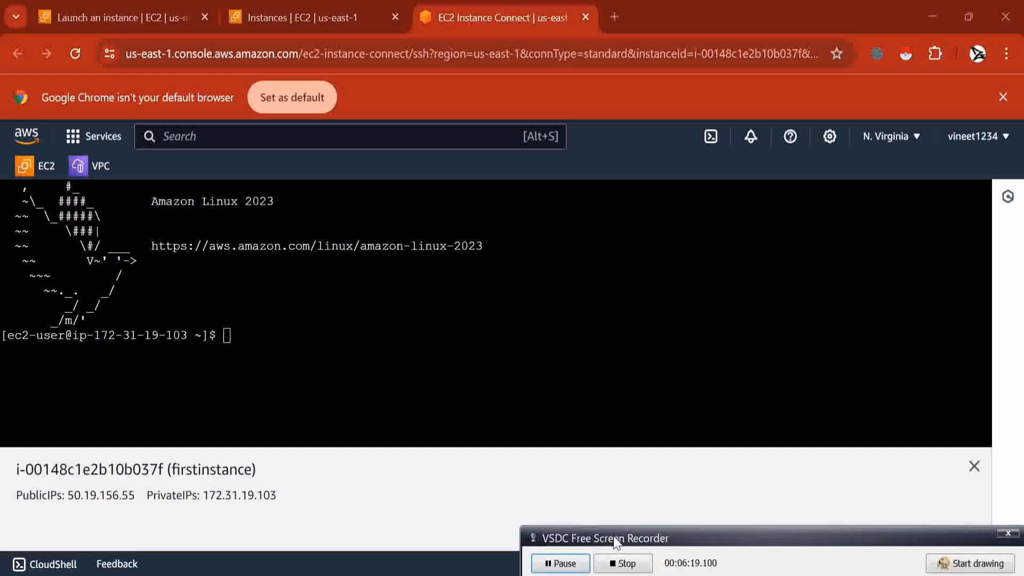
pyautogui.click(616, 574)
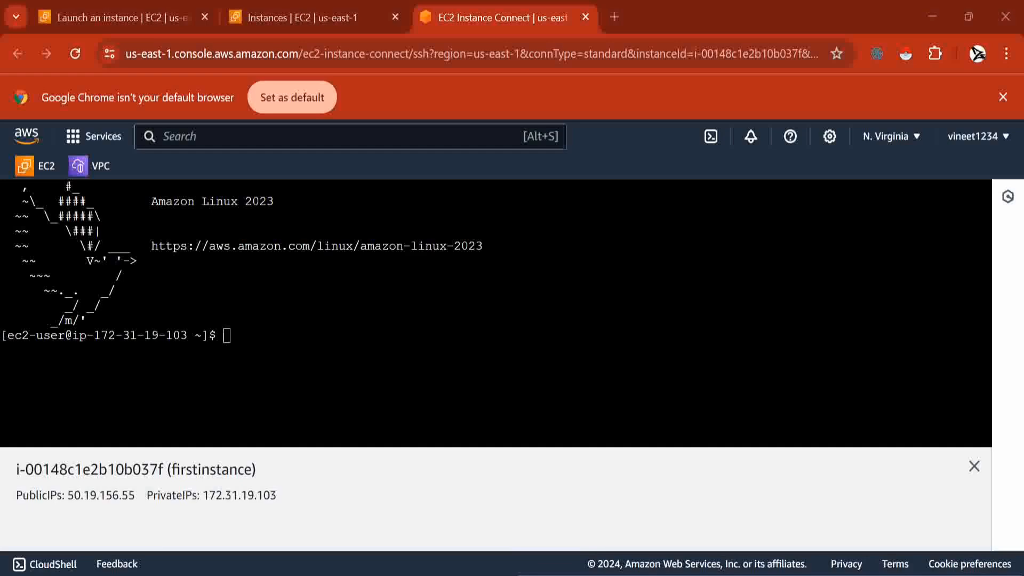